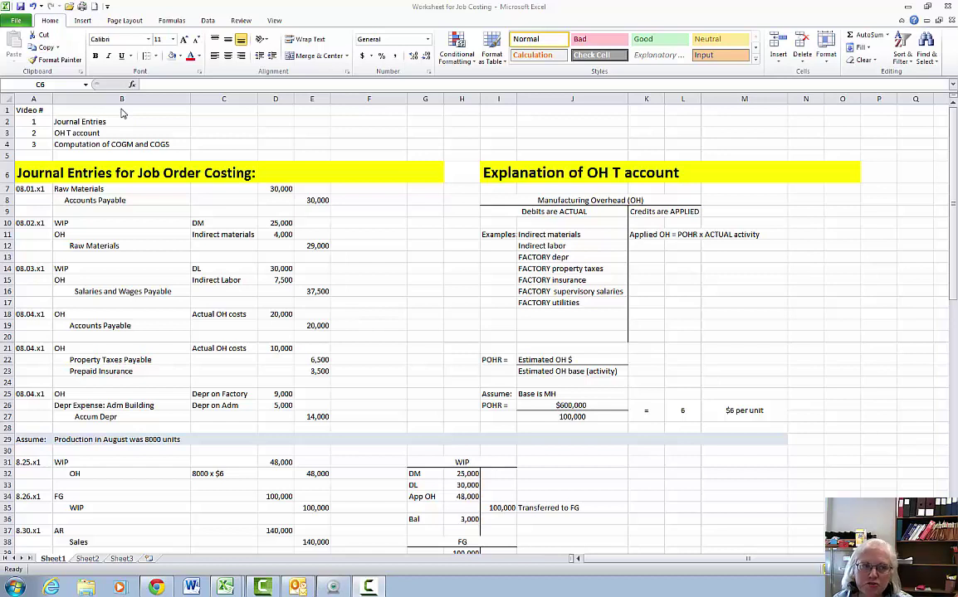
# Review the three listed video topics: Journal Entries, OH T account, and Computation of COGM and COGS.
pyautogui.click(112, 122)
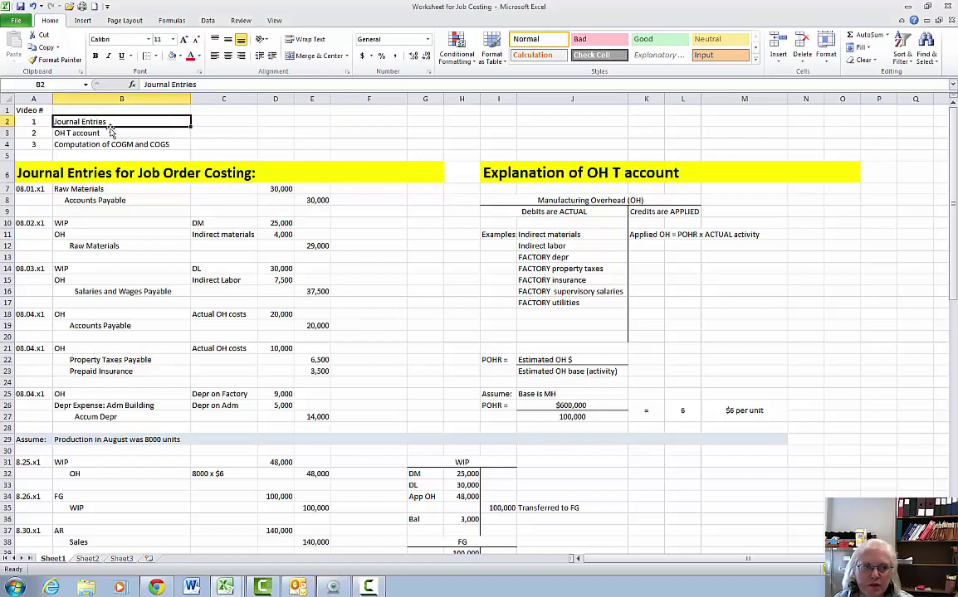
pyautogui.click(105, 134)
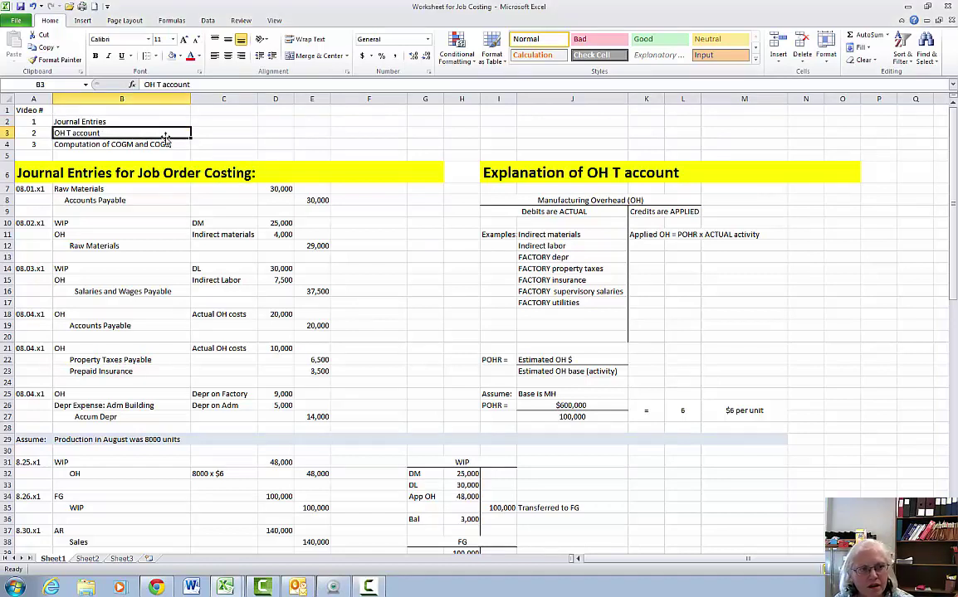
pyautogui.click(79, 144)
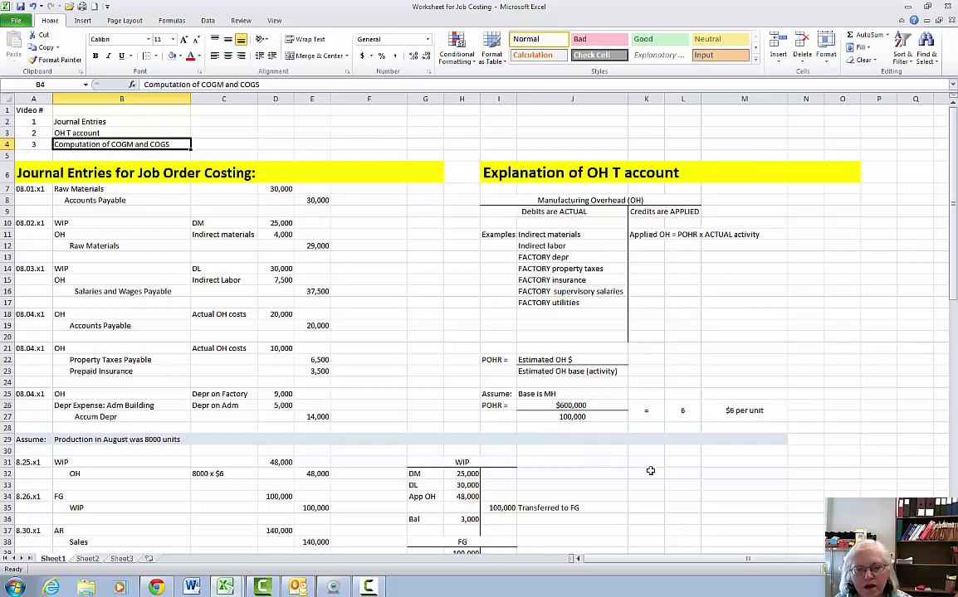
# Examine the WIP T account and highlight its DM, DL and App OH labels.
pyautogui.scroll(-1, 651, 470)
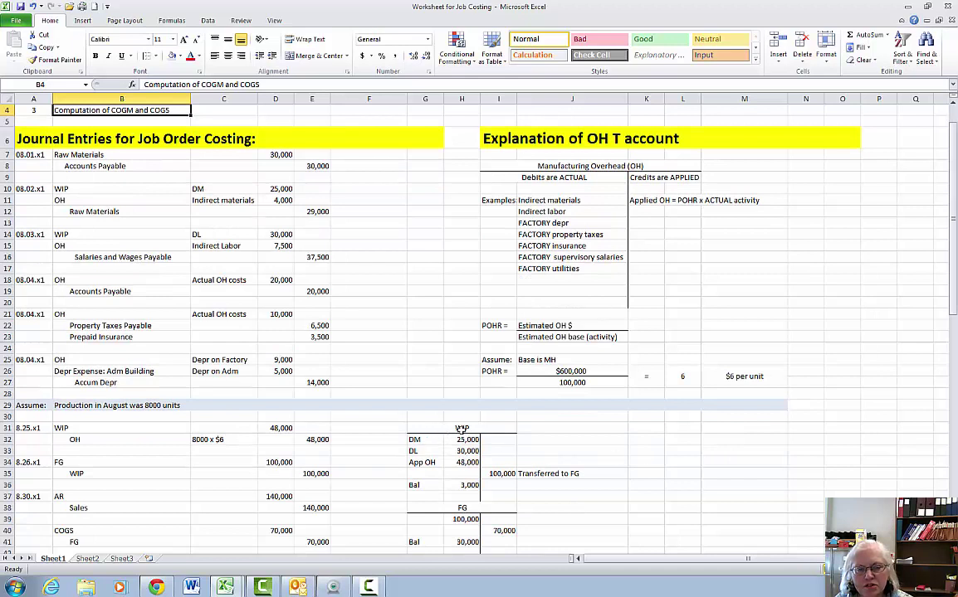
pyautogui.click(501, 428)
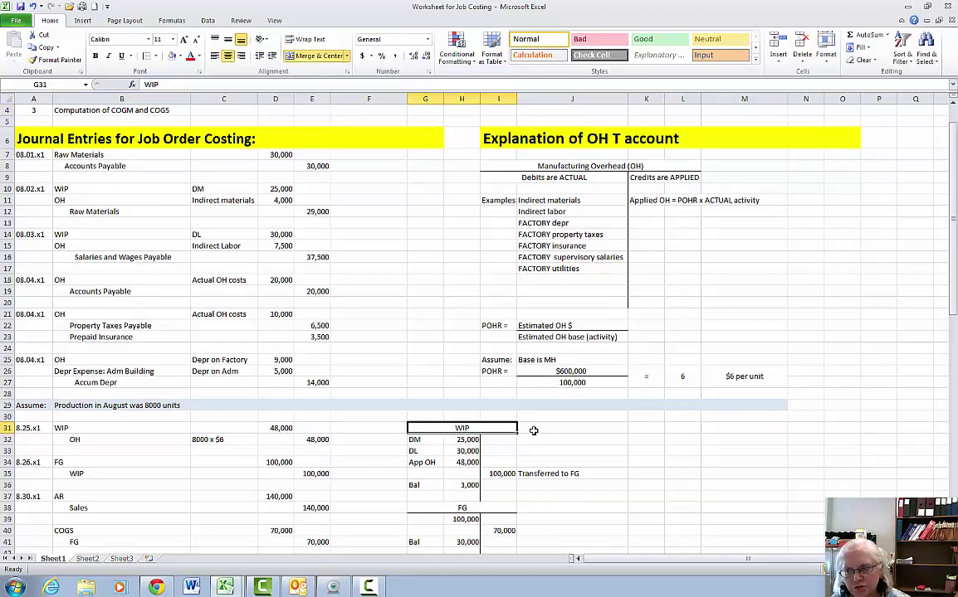
pyautogui.click(420, 440)
pyautogui.moveTo(420, 441); pyautogui.dragTo(427, 462)
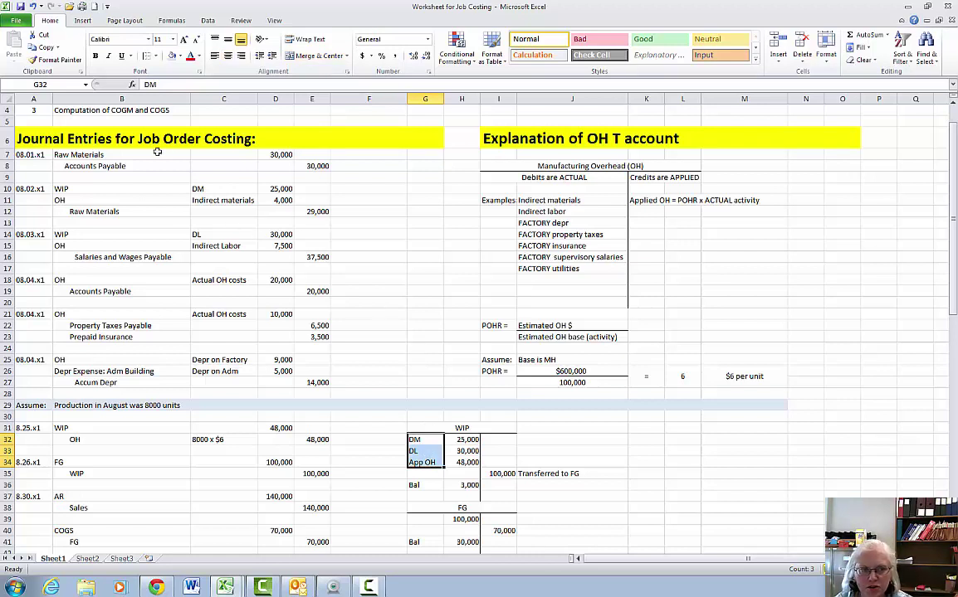
# Examine the 08.01.x1 journal entry for the raw materials purchase, covering its Raw Materials debit and Accounts Payable credit.
pyautogui.click(33, 134)
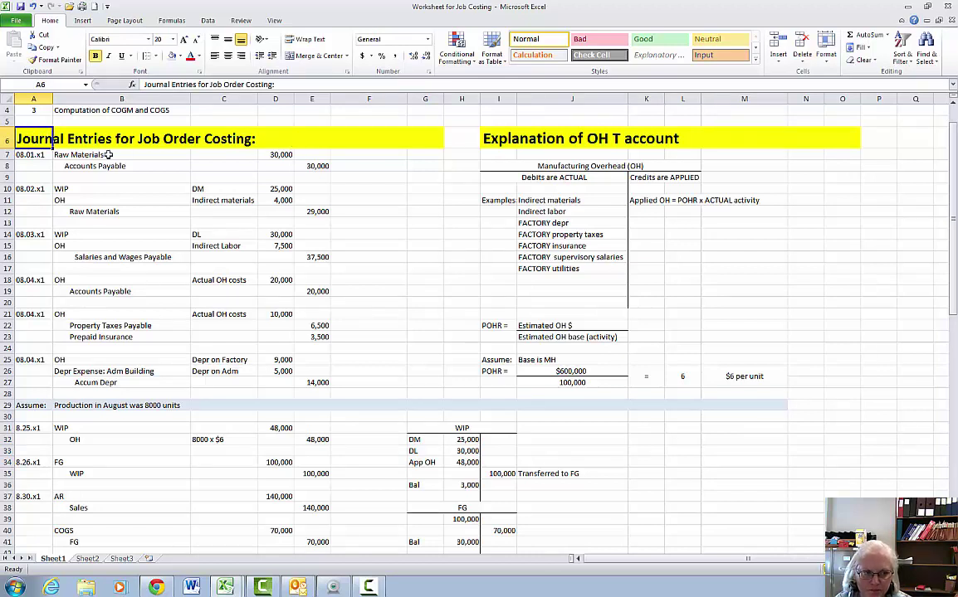
pyautogui.click(35, 156)
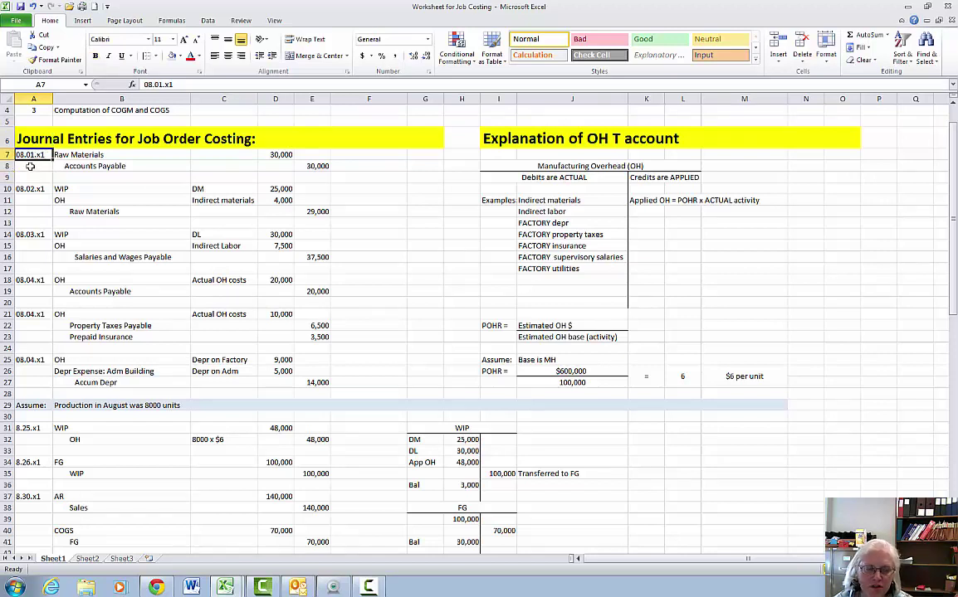
pyautogui.click(150, 155)
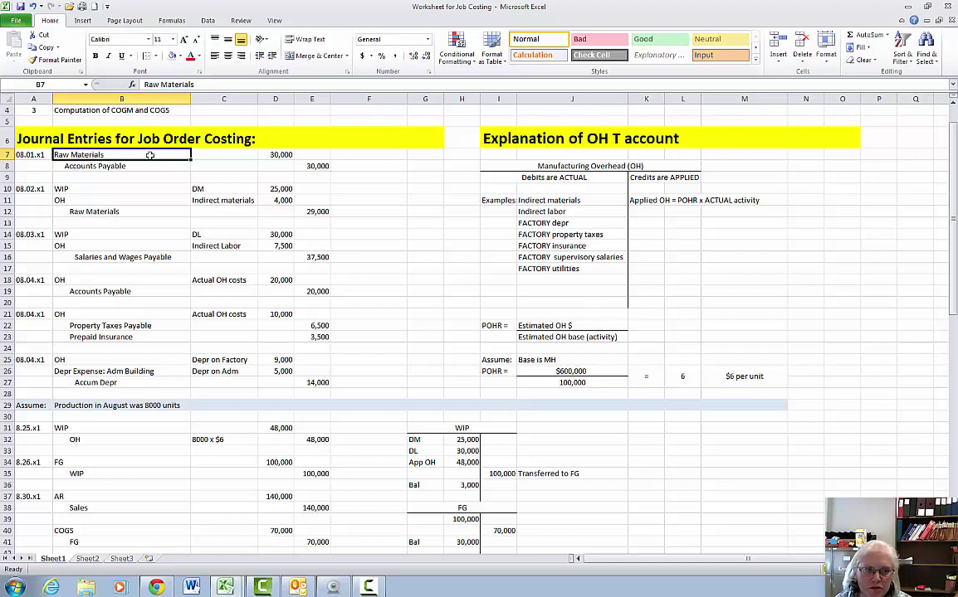
pyautogui.click(141, 165)
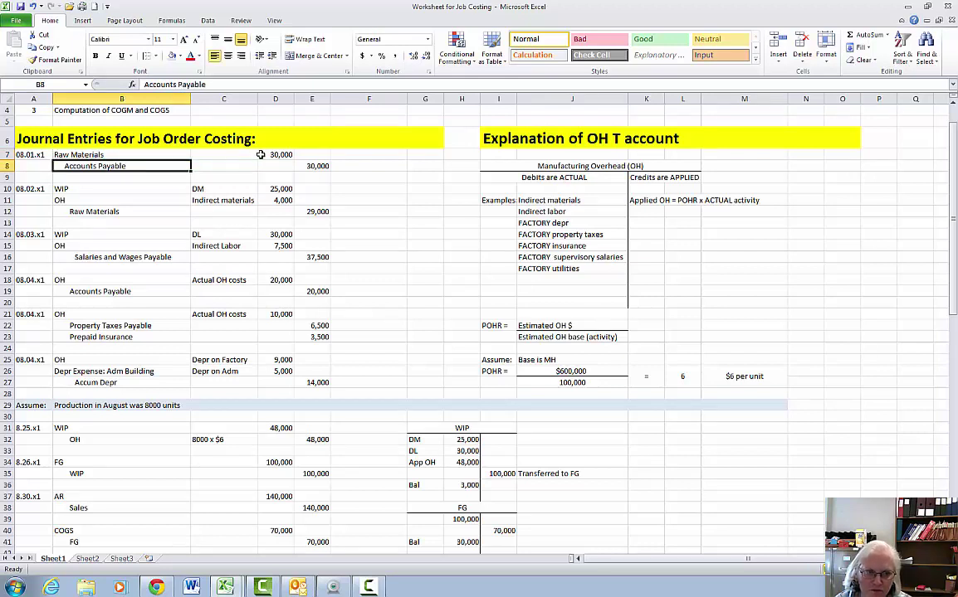
pyautogui.moveTo(260, 154); pyautogui.dragTo(314, 167)
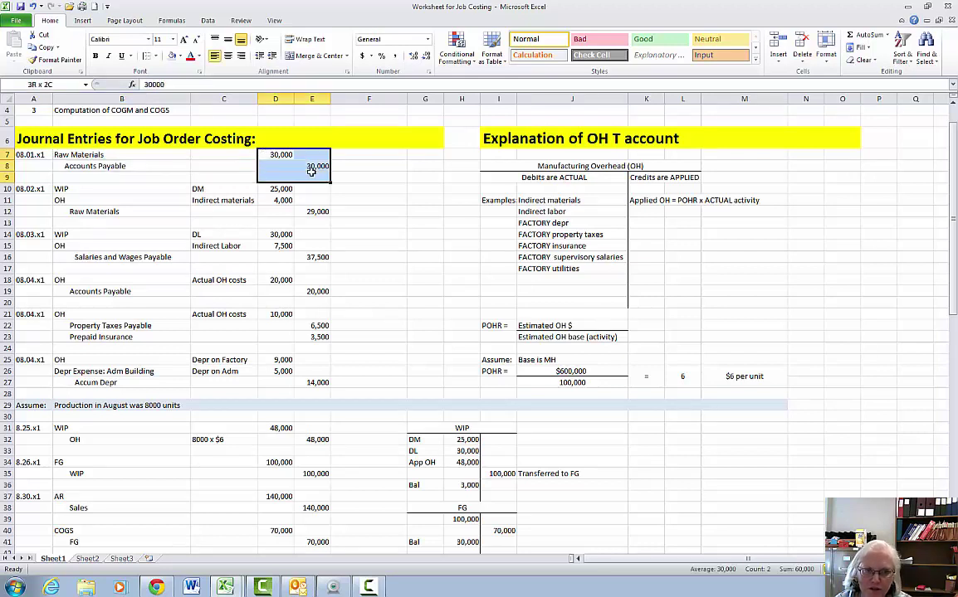
pyautogui.click(138, 156)
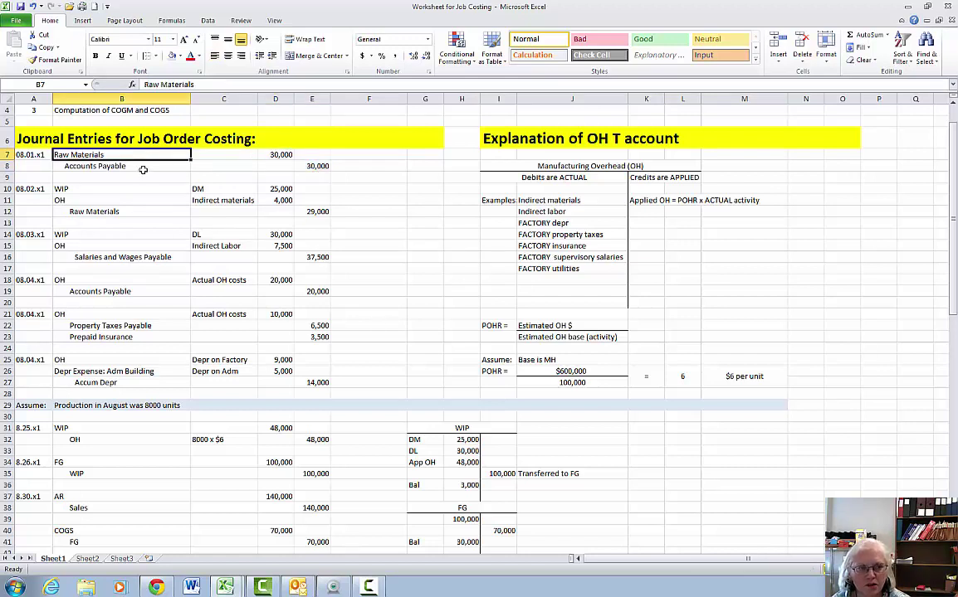
pyautogui.click(132, 163)
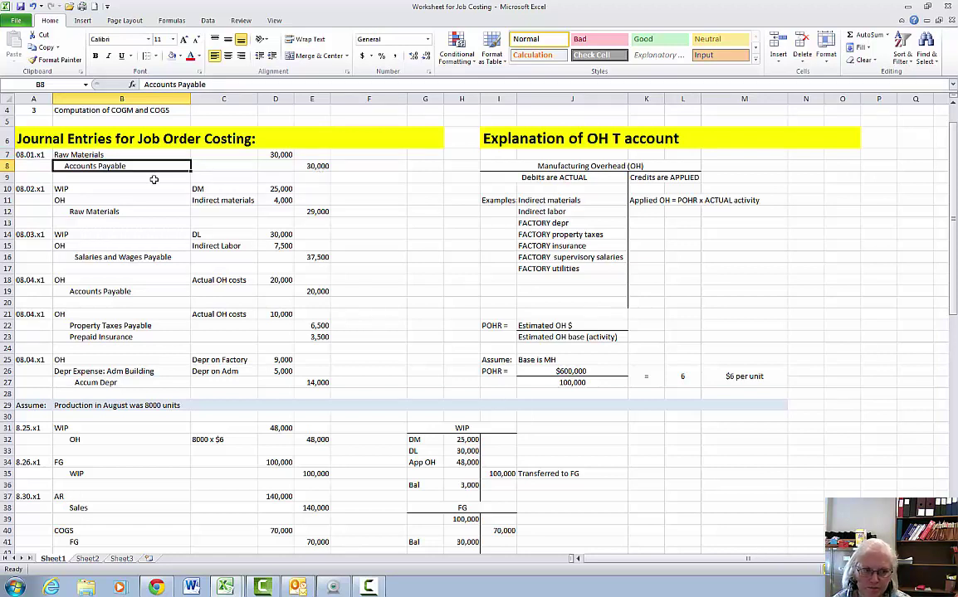
# Walk through the 08.02.x1 entry, highlighting direct materials to WIP, indirect materials to OH, and the Raw Materials credit.
pyautogui.click(30, 189)
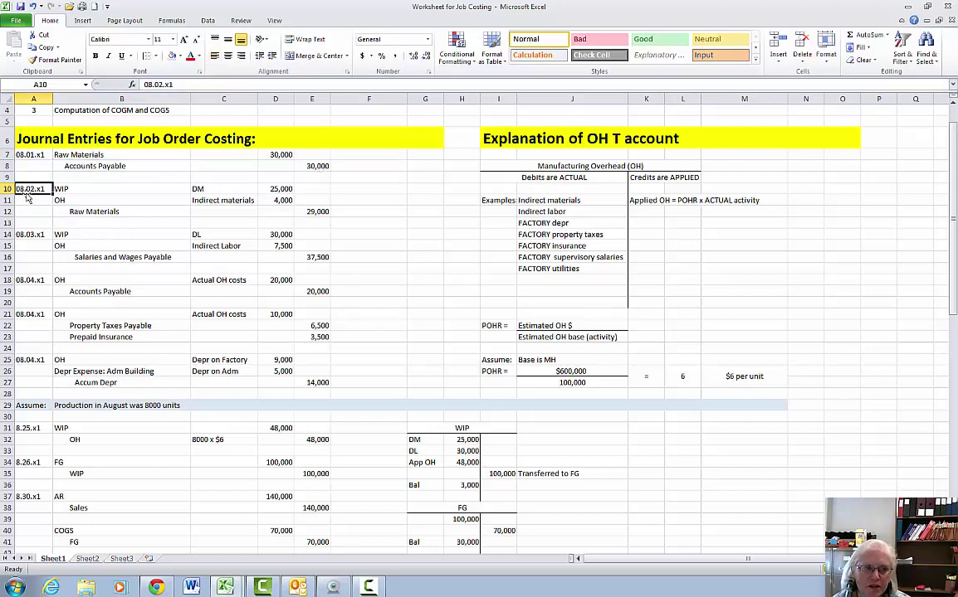
pyautogui.moveTo(188, 189); pyautogui.dragTo(164, 190)
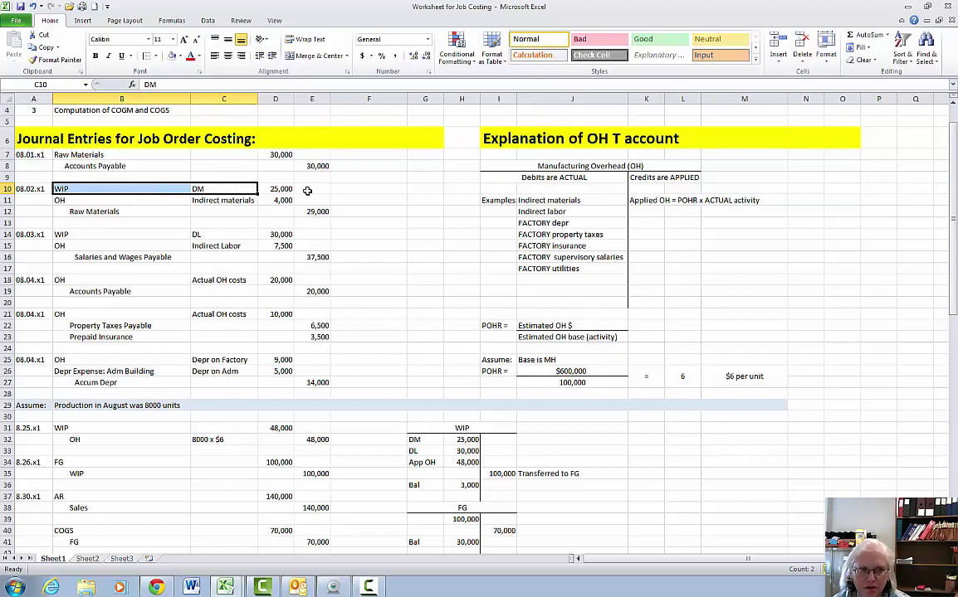
pyautogui.click(277, 189)
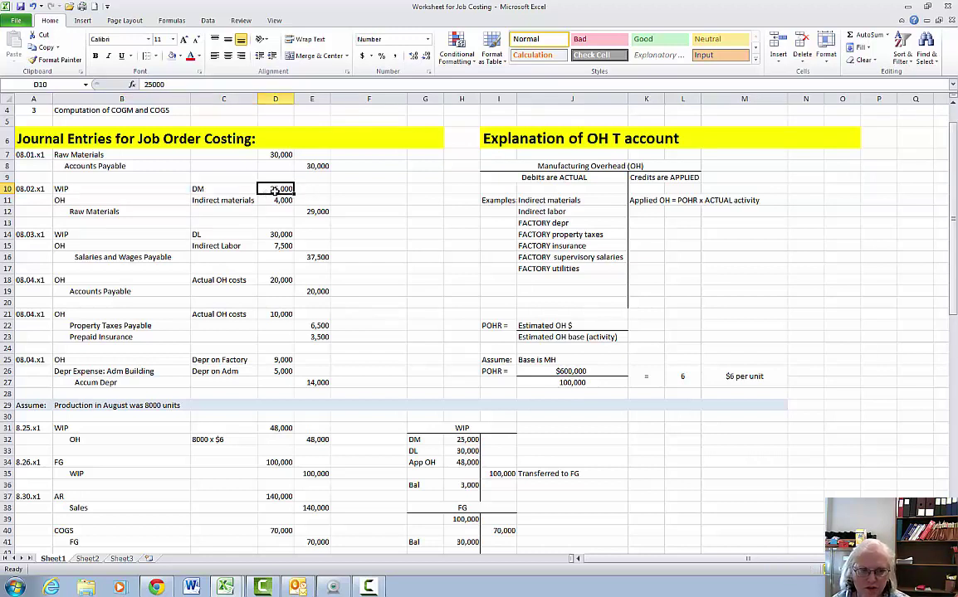
pyautogui.click(225, 203)
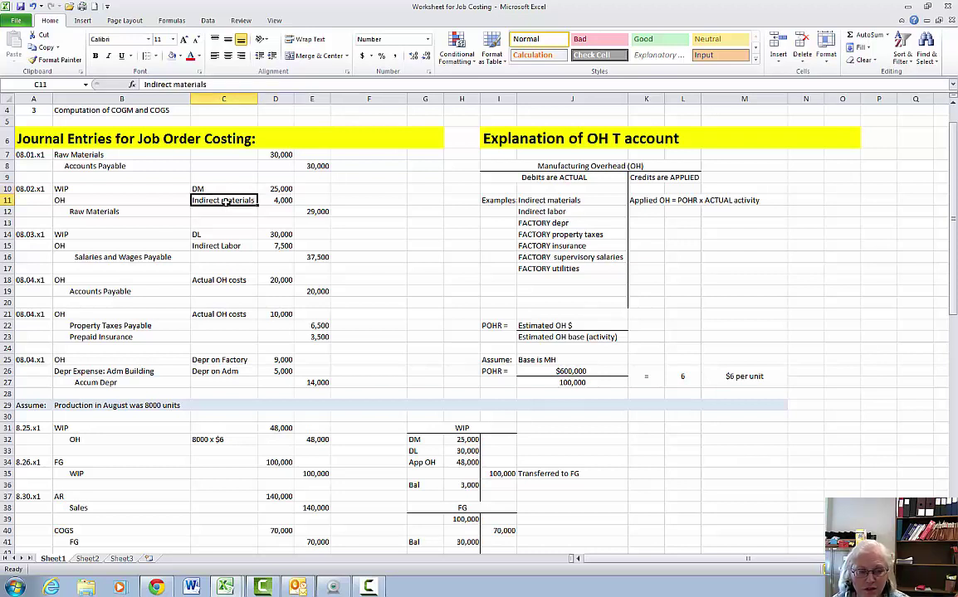
pyautogui.moveTo(225, 202); pyautogui.dragTo(171, 197)
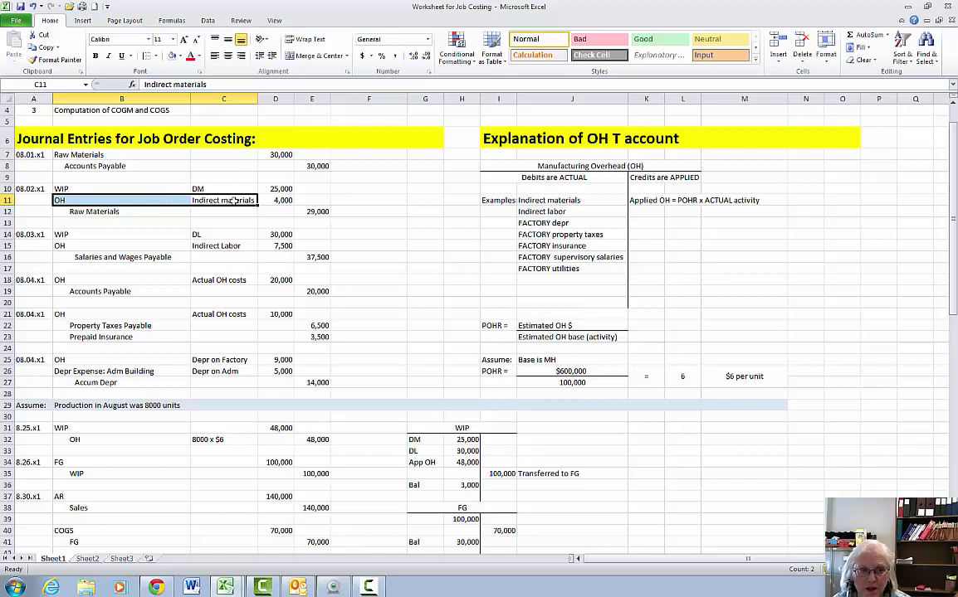
pyautogui.click(282, 201)
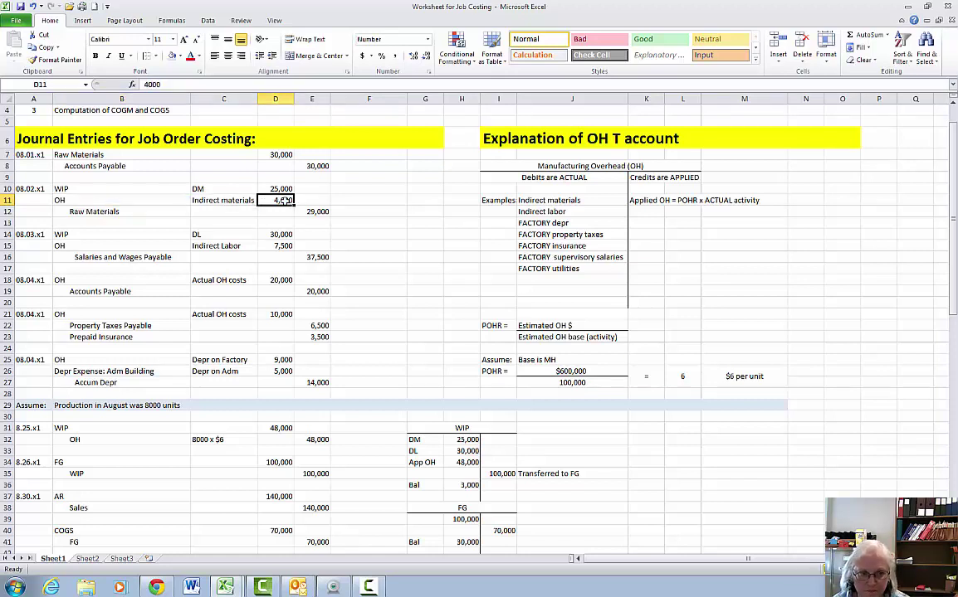
pyautogui.click(131, 211)
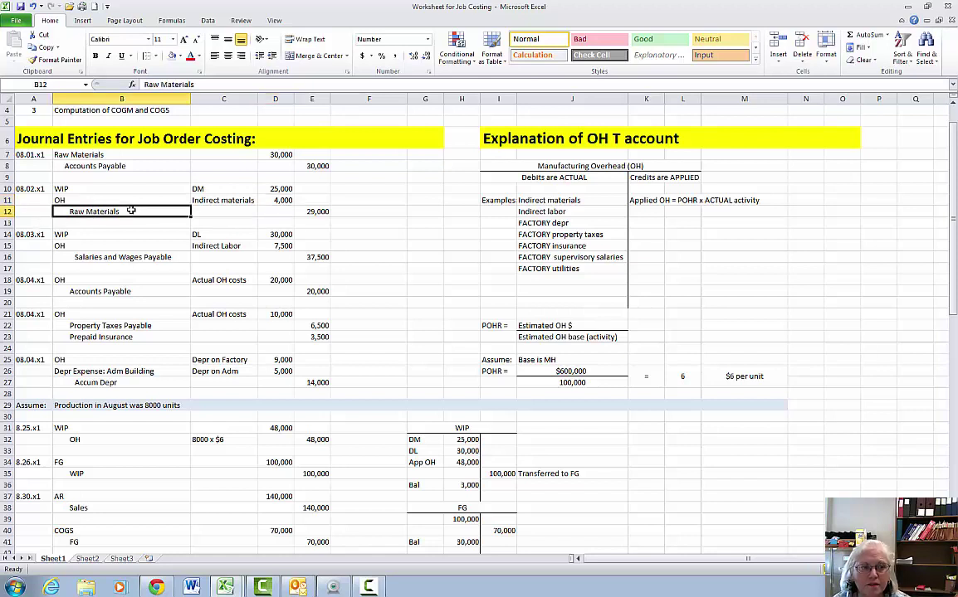
pyautogui.moveTo(131, 211); pyautogui.dragTo(336, 213)
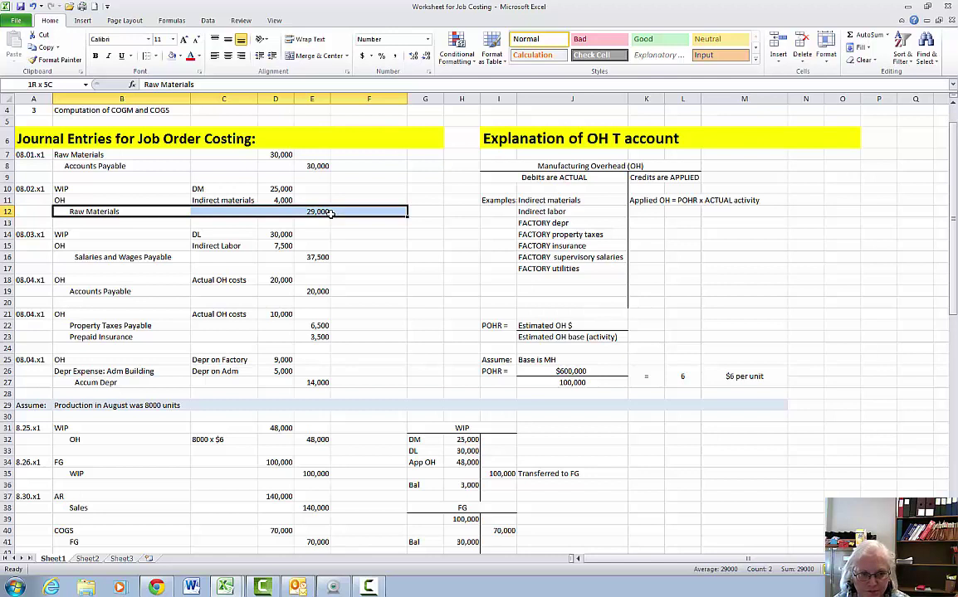
# Walk through the 08.03.x1 entry, highlighting direct labor to WIP, indirect labor to OH, and the Salaries and Wages Payable credit.
pyautogui.click(34, 234)
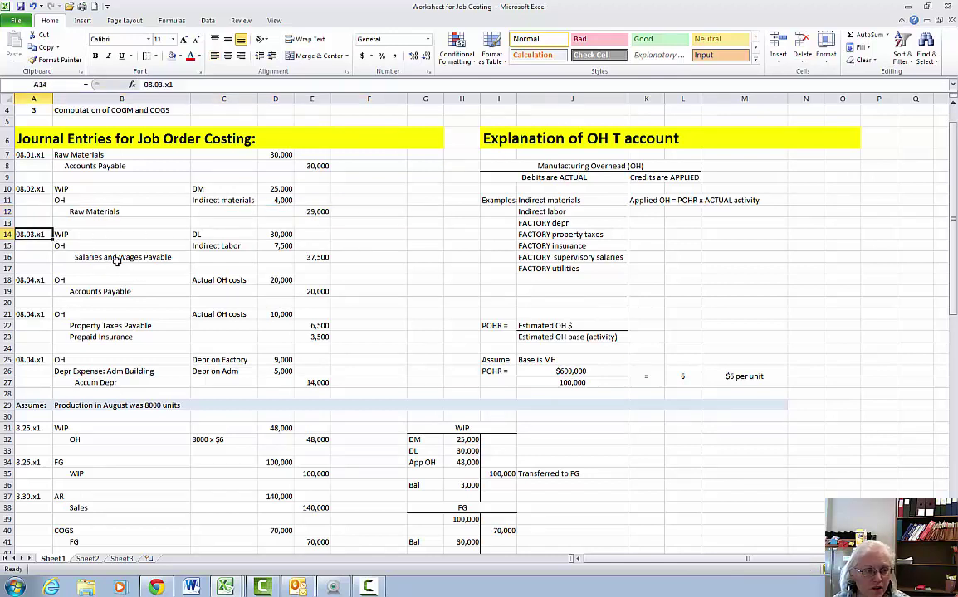
pyautogui.click(219, 235)
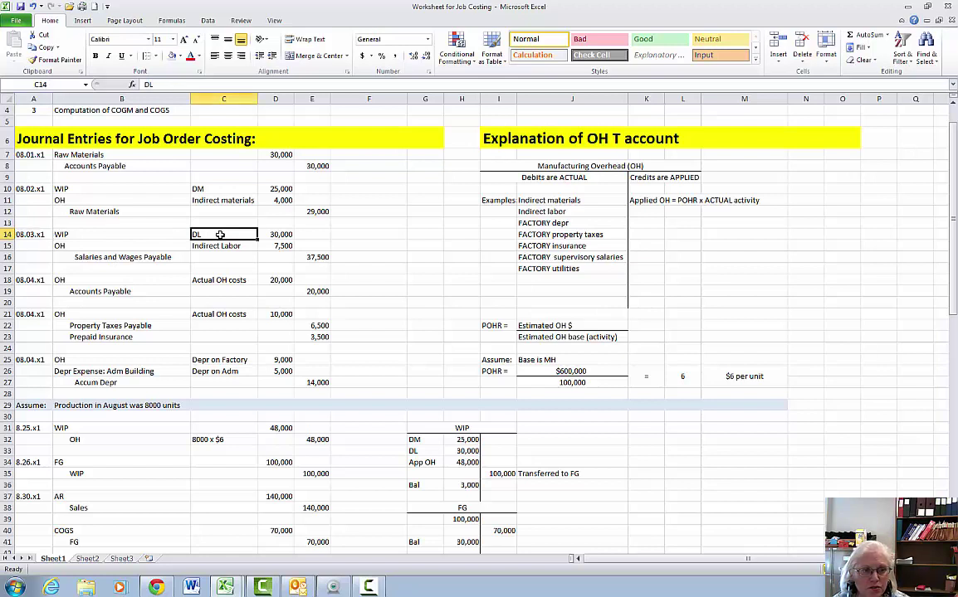
pyautogui.moveTo(221, 235); pyautogui.dragTo(166, 235)
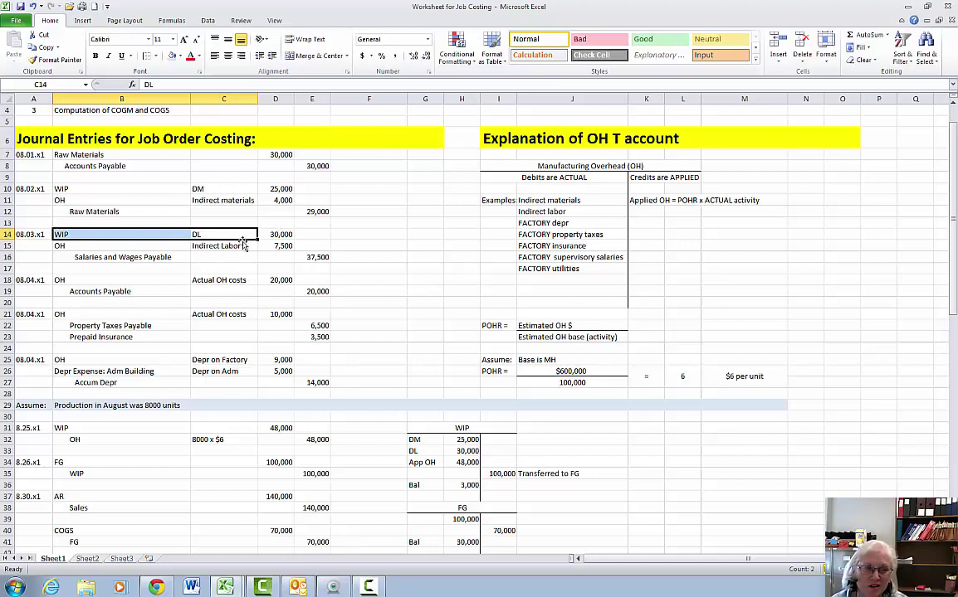
pyautogui.click(218, 246)
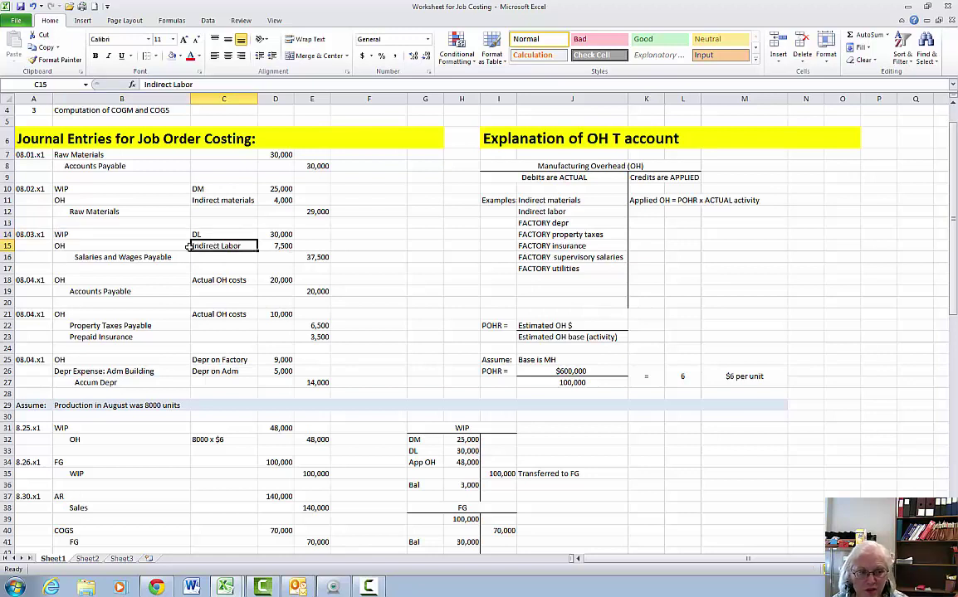
pyautogui.moveTo(218, 245); pyautogui.dragTo(166, 249)
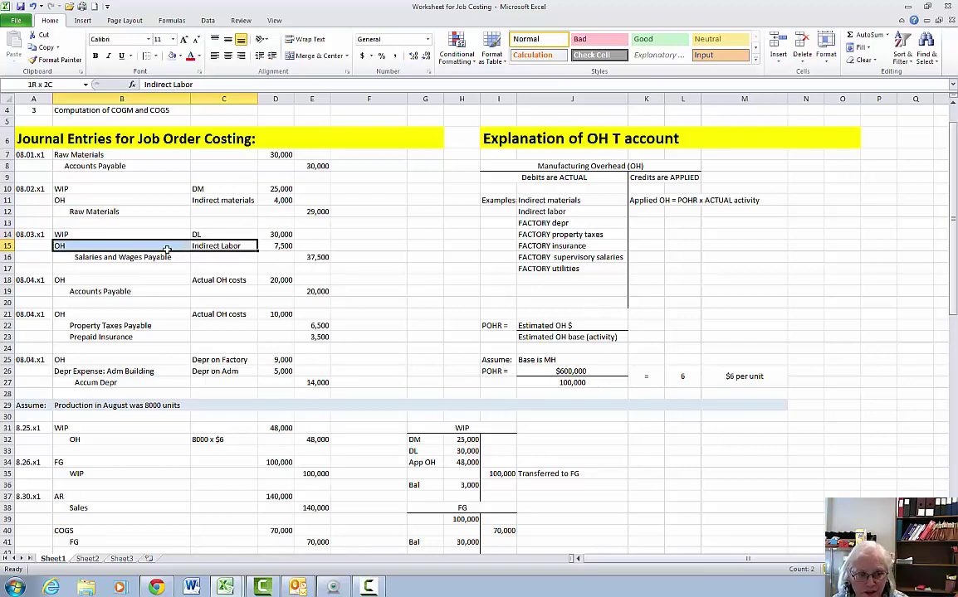
pyautogui.click(275, 245)
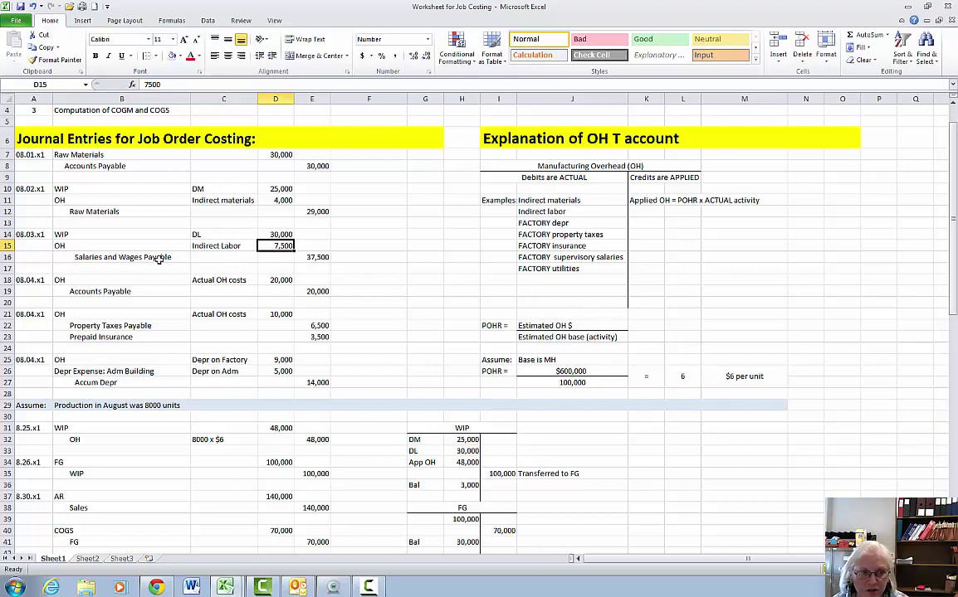
pyautogui.moveTo(158, 259); pyautogui.dragTo(311, 260)
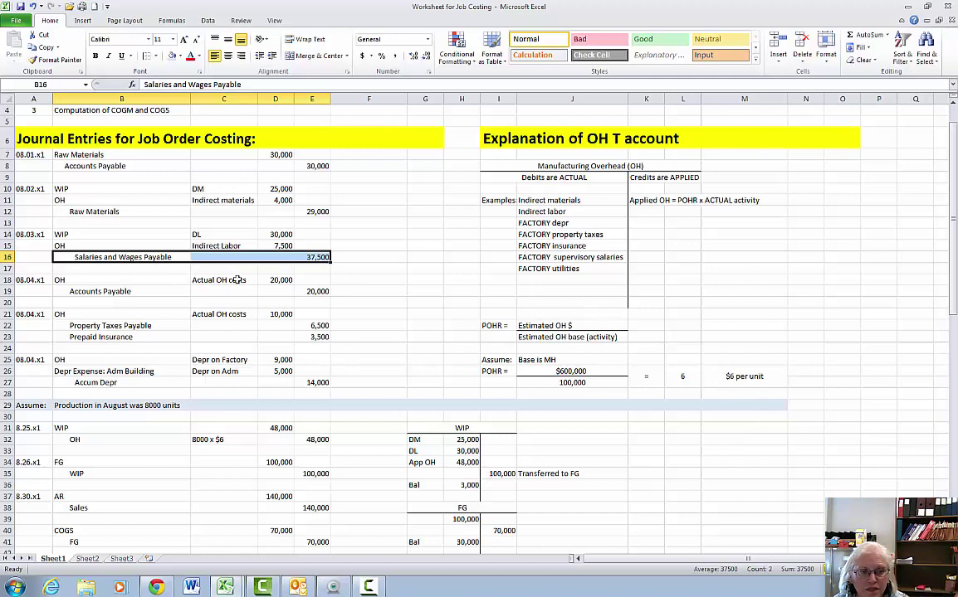
# Examine the first 08.04.x1 entry, highlighting the actual OH costs debit and the Accounts Payable credit.
pyautogui.click(33, 280)
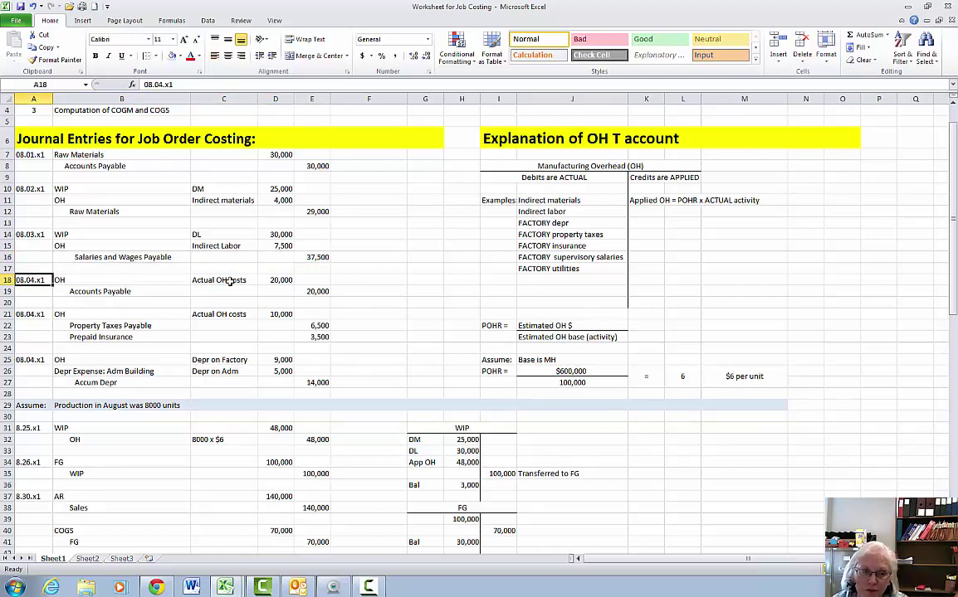
pyautogui.click(231, 282)
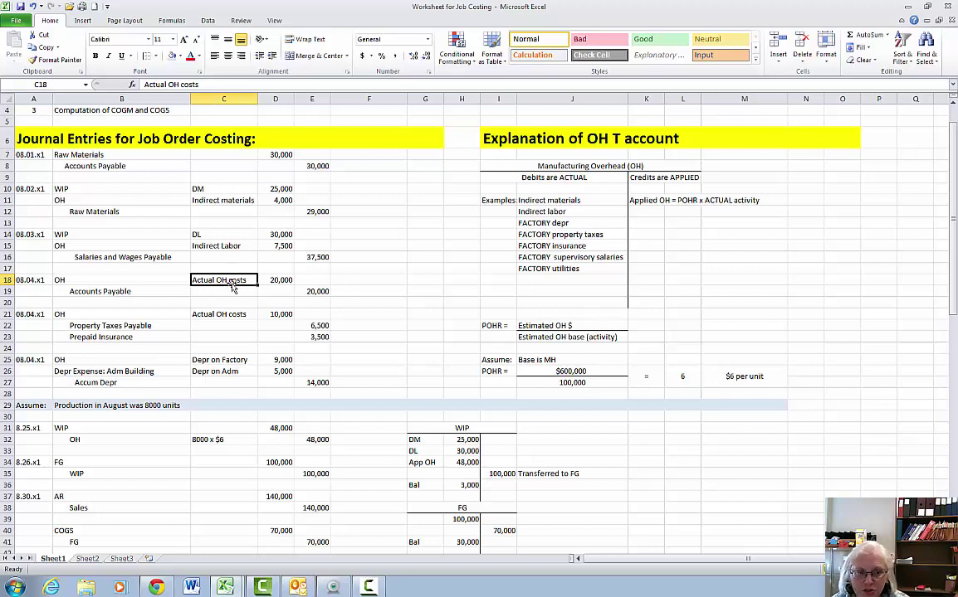
pyautogui.moveTo(236, 282); pyautogui.dragTo(165, 281)
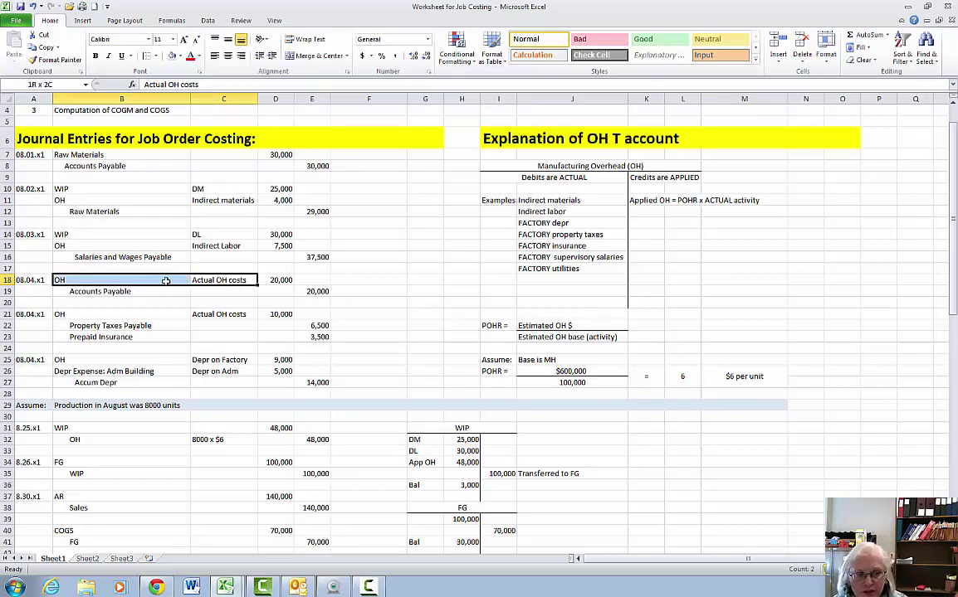
pyautogui.moveTo(166, 282); pyautogui.dragTo(166, 282)
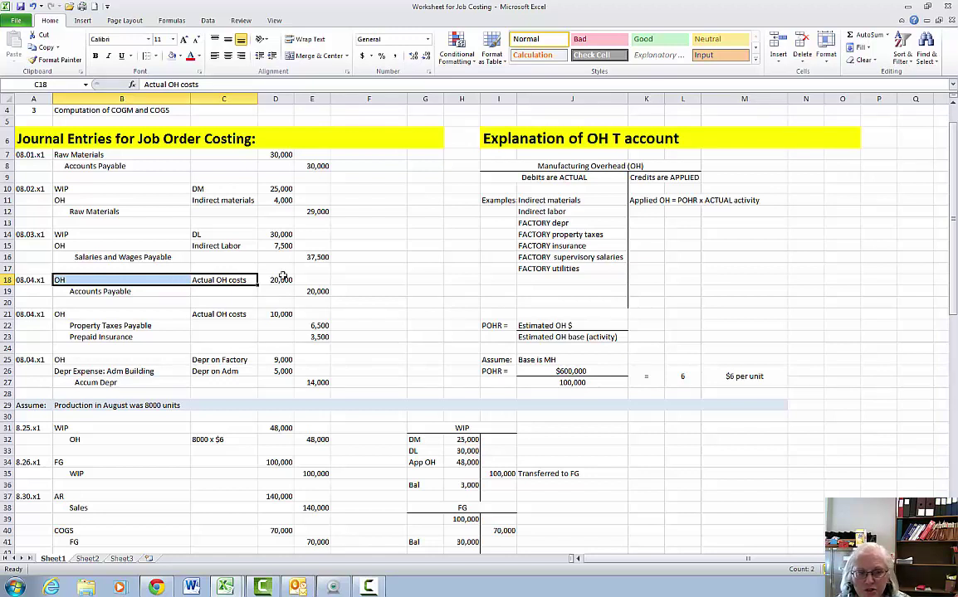
pyautogui.click(285, 281)
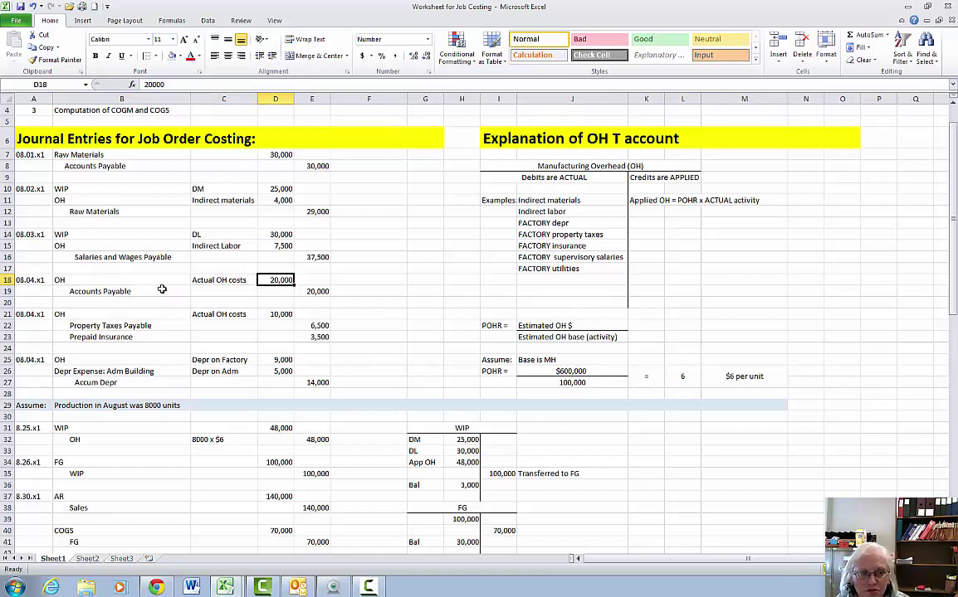
pyautogui.moveTo(161, 291); pyautogui.dragTo(337, 292)
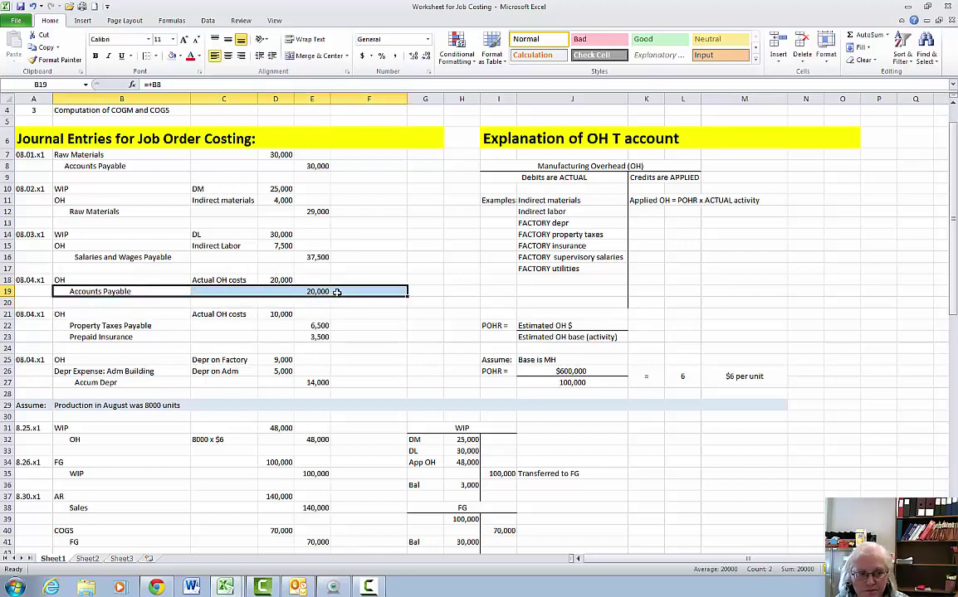
# Walk through the second 08.04.x1 entry, highlighting the actual OH costs debit and the Property Taxes Payable and Prepaid Insurance credits.
pyautogui.click(31, 313)
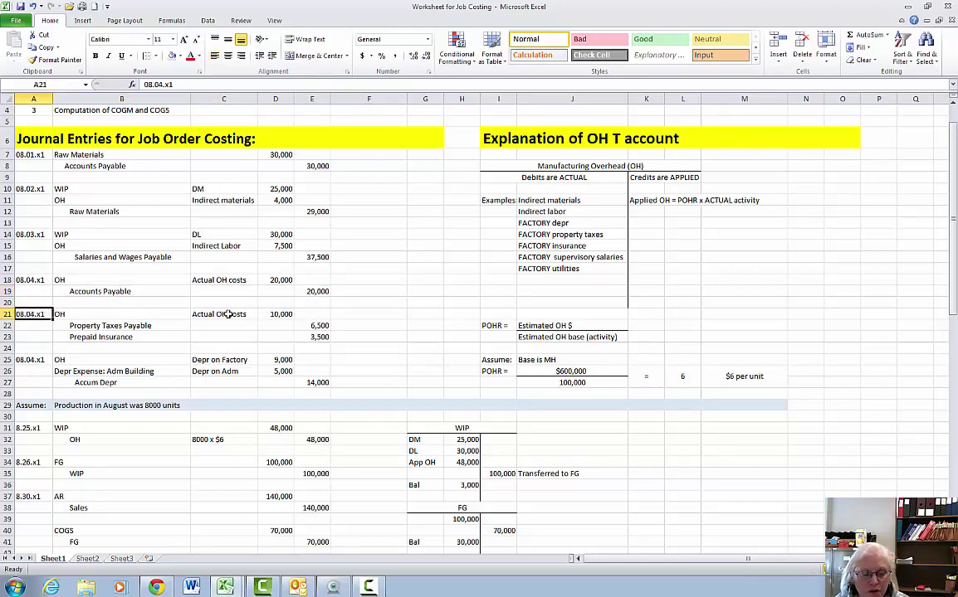
pyautogui.moveTo(229, 314); pyautogui.dragTo(175, 318)
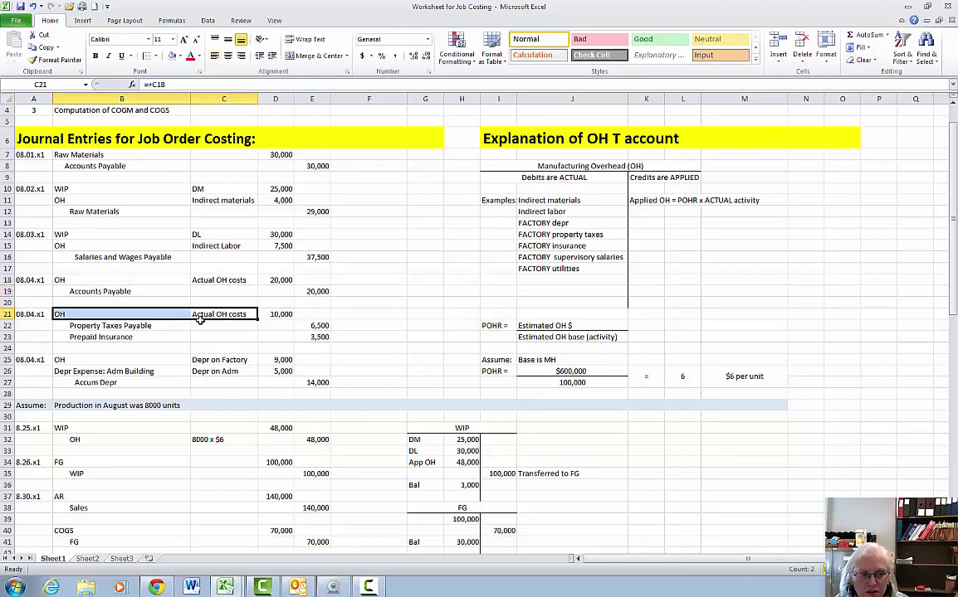
pyautogui.click(276, 313)
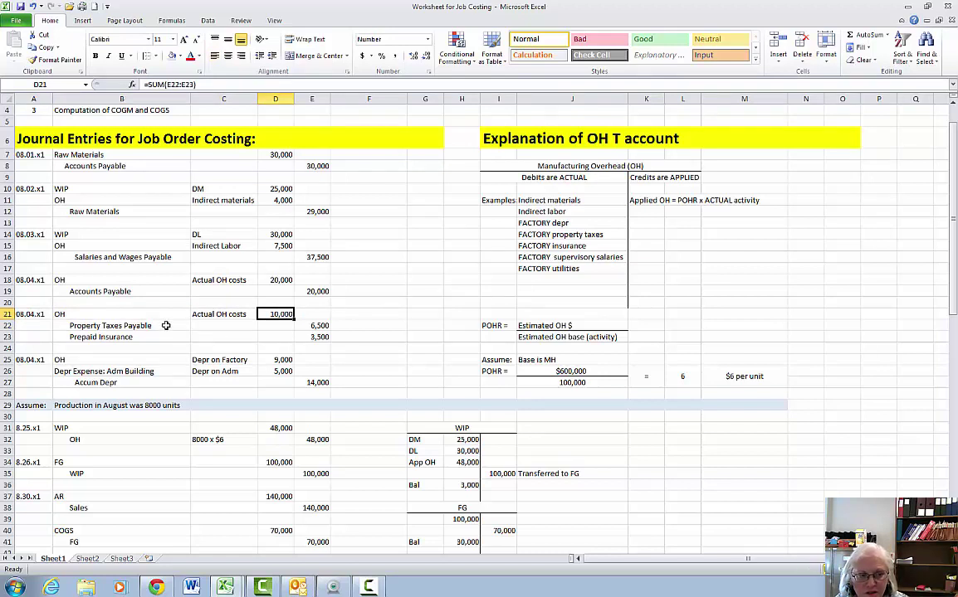
pyautogui.moveTo(166, 325); pyautogui.dragTo(330, 326)
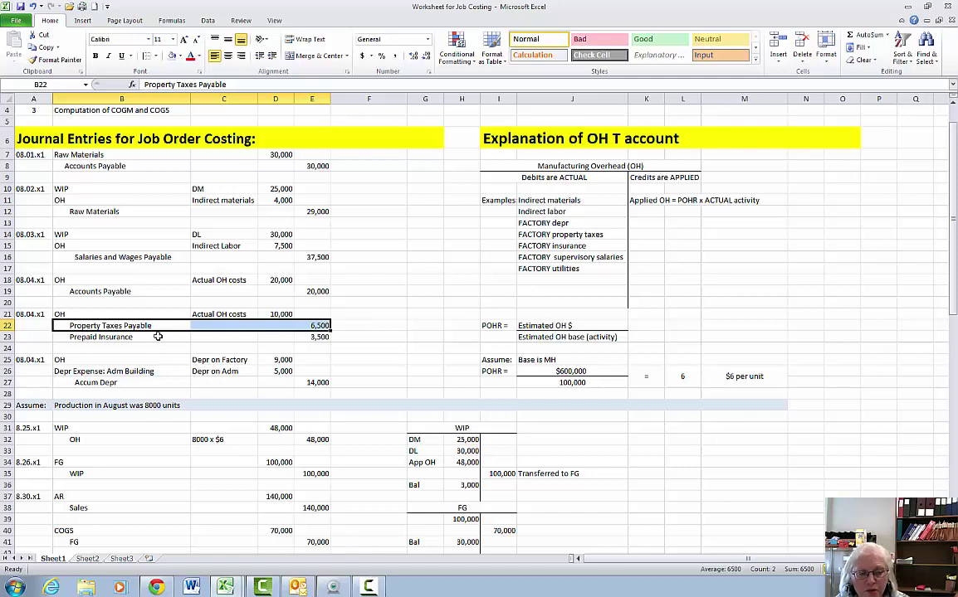
pyautogui.moveTo(141, 337); pyautogui.dragTo(297, 336)
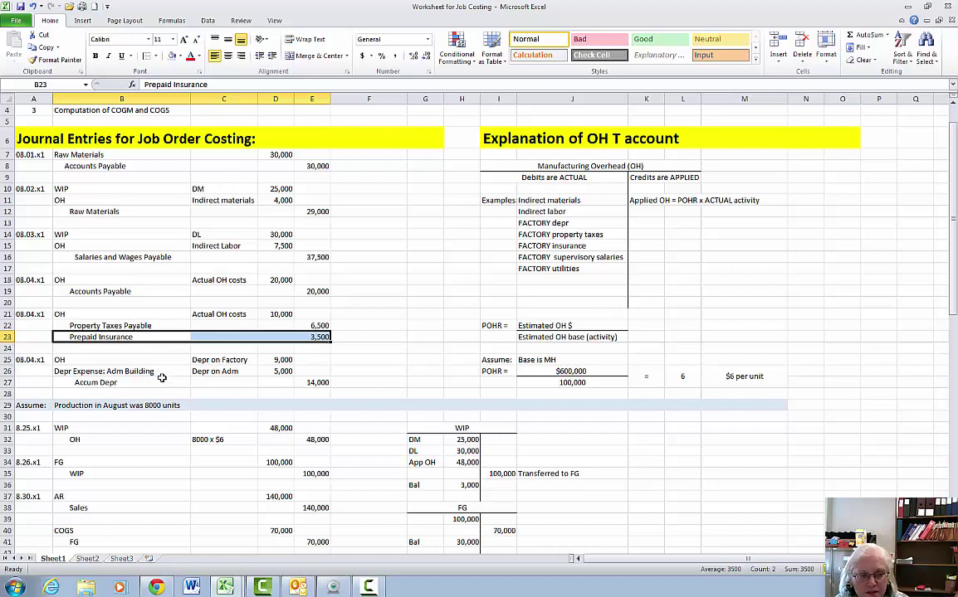
# Walk through the third 08.04.x1 entry, highlighting factory depreciation to OH, administration building depreciation expense, and the Accum Depr credit.
pyautogui.click(32, 359)
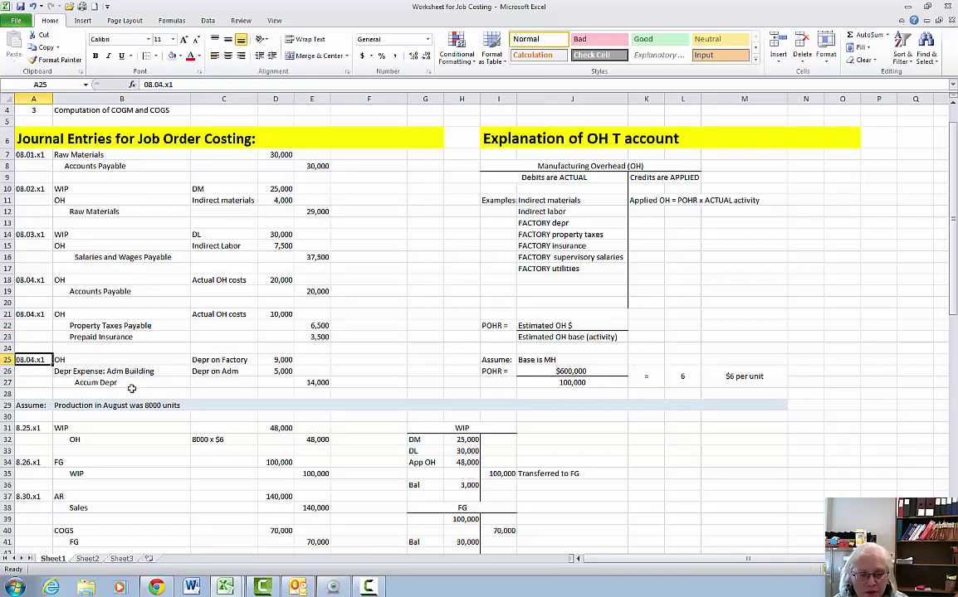
pyautogui.click(207, 359)
pyautogui.moveTo(206, 359); pyautogui.dragTo(166, 360)
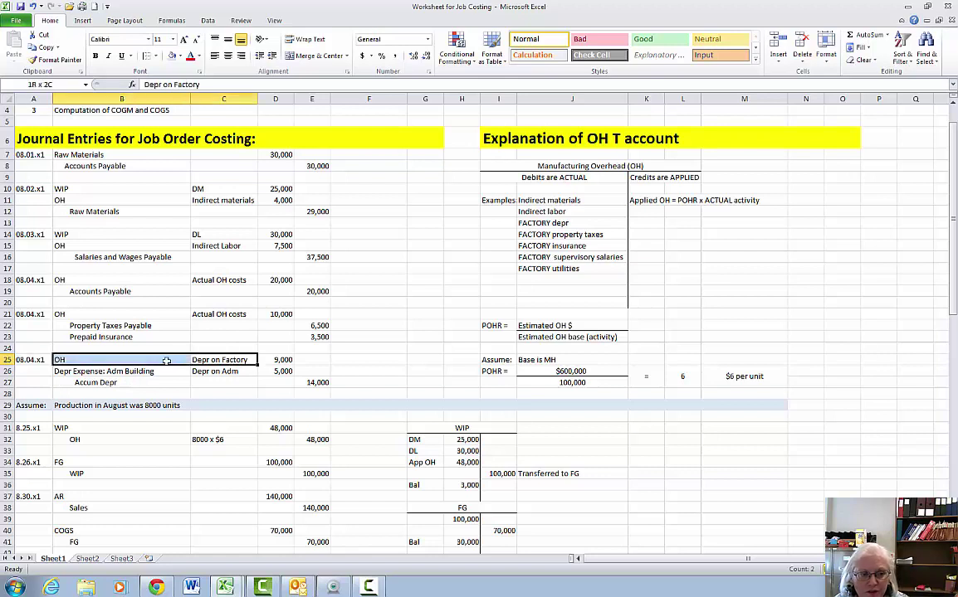
pyautogui.click(284, 360)
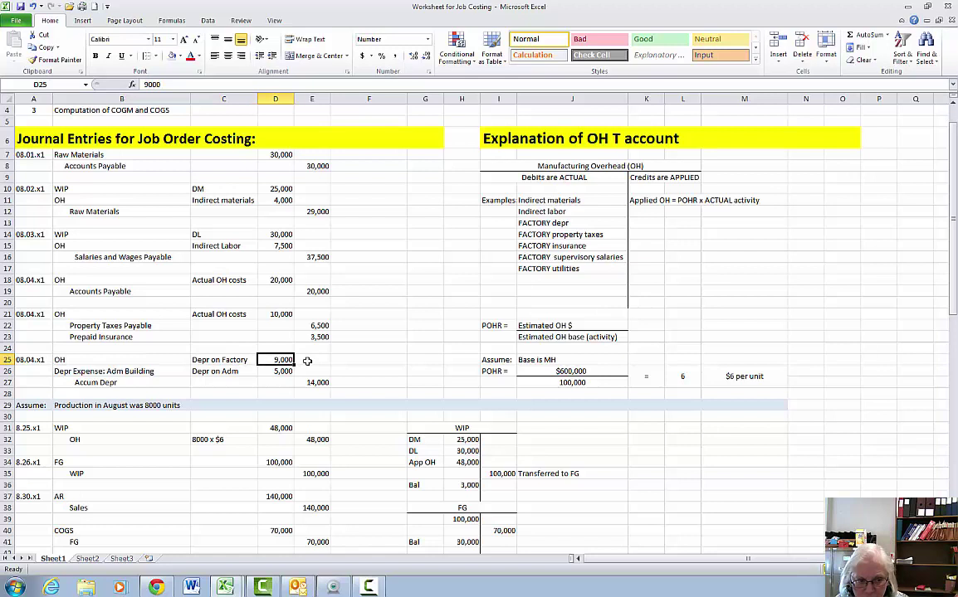
pyautogui.moveTo(225, 371); pyautogui.dragTo(135, 372)
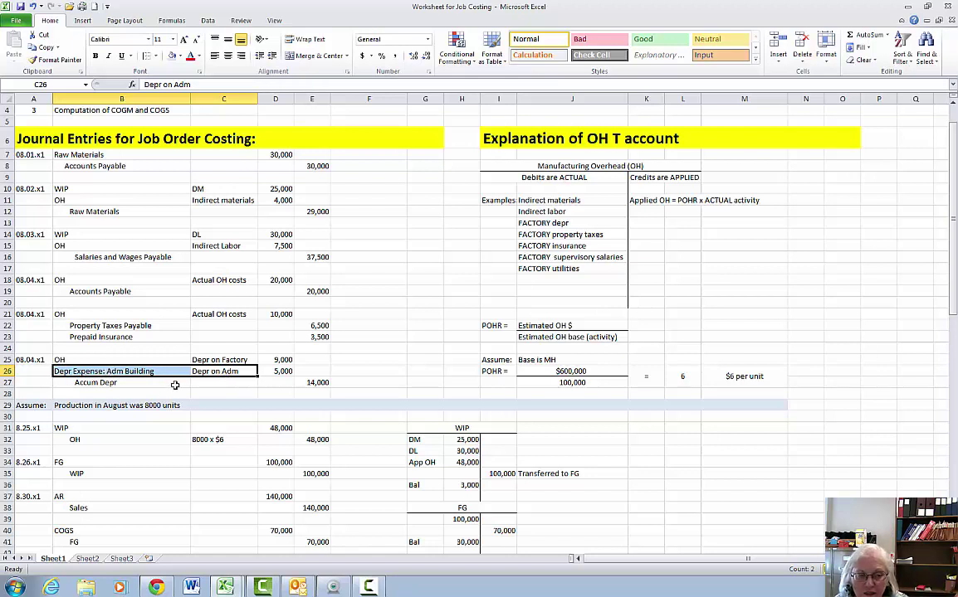
pyautogui.moveTo(174, 385); pyautogui.dragTo(324, 385)
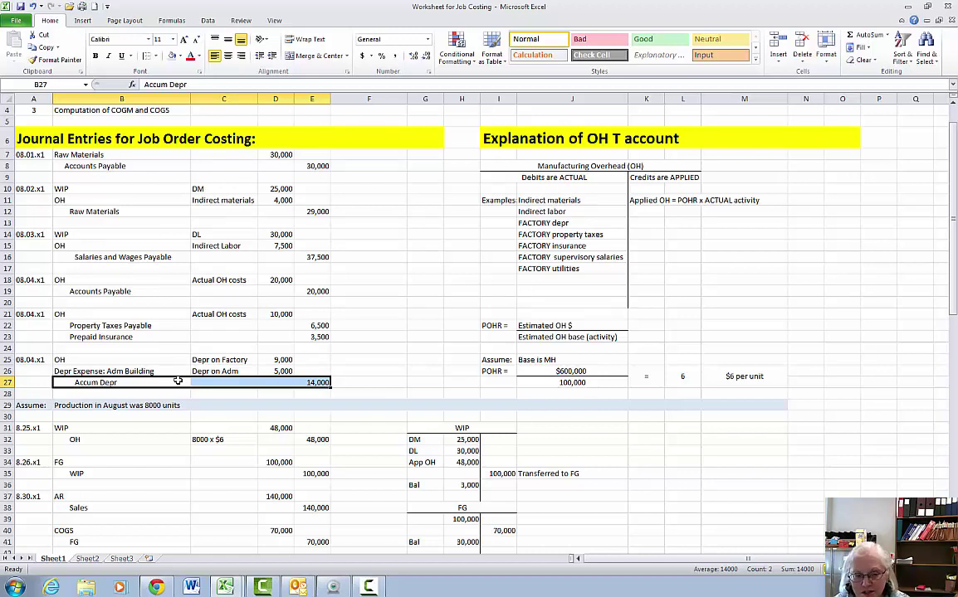
# Move to the Explanation of OH T account section and select its heading cell.
pyautogui.click(519, 139)
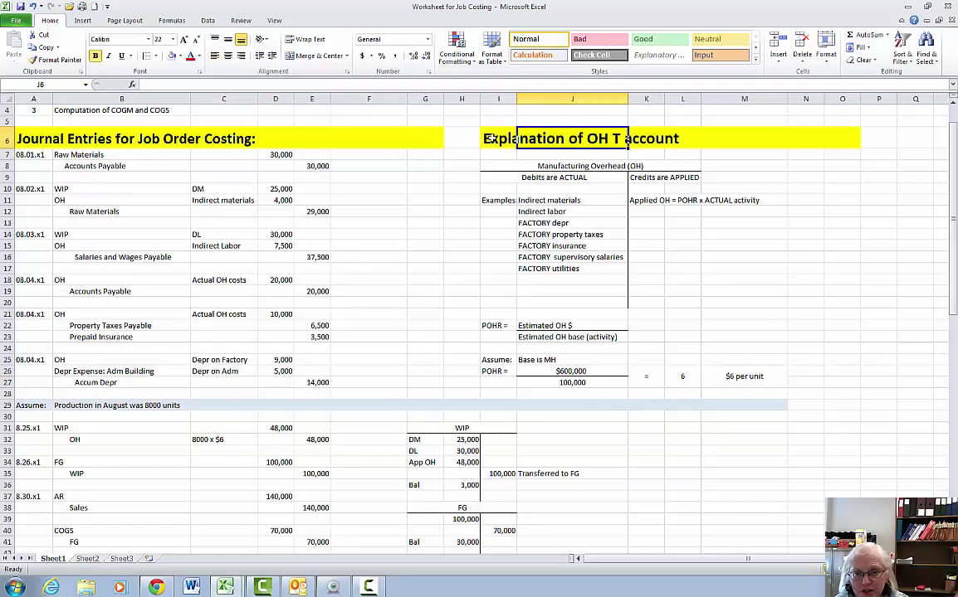
pyautogui.click(498, 136)
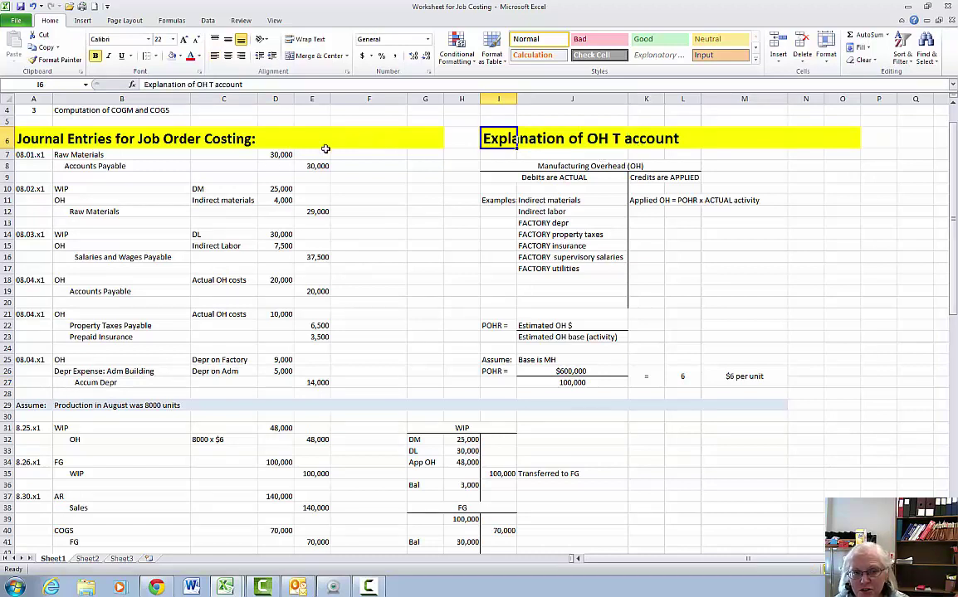